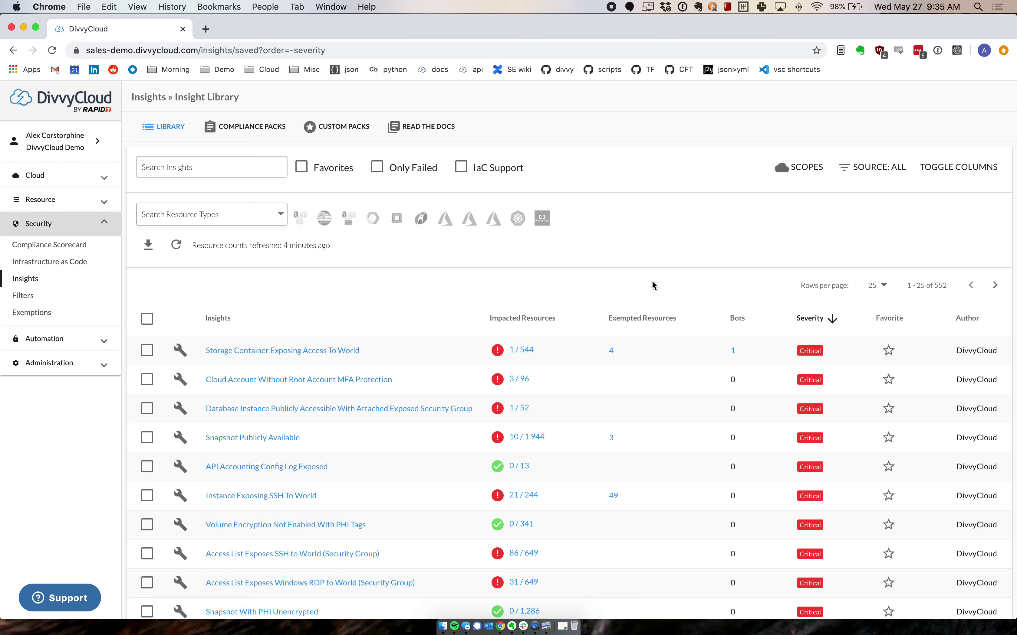
Step: Filter the insight library by source, showing DivvyCloud insights first and Custom insights second
{"action": "left_click", "coordinate": [884, 177]}
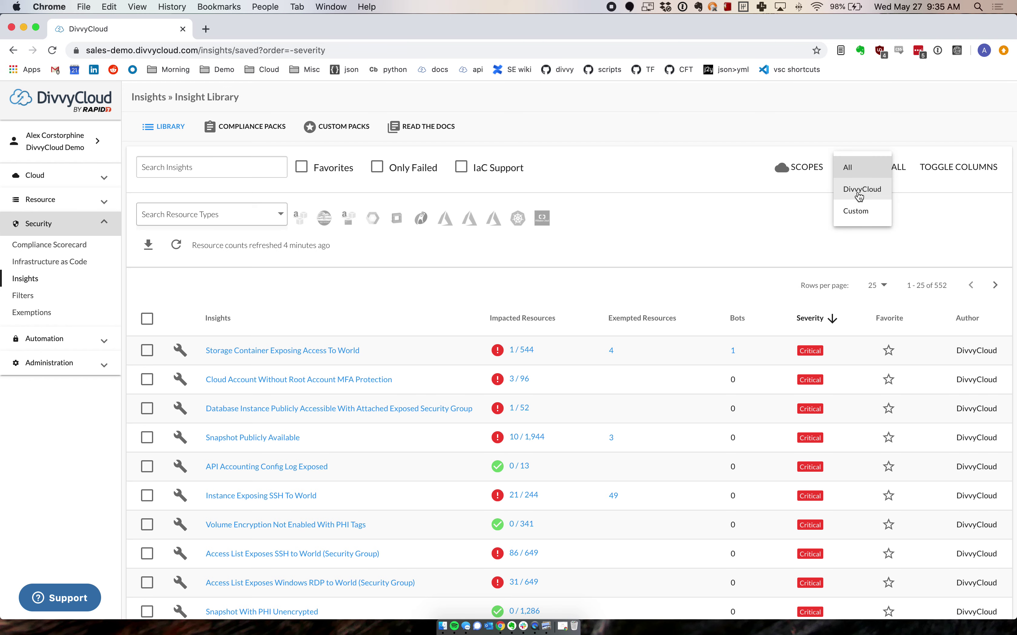
{"action": "left_click", "coordinate": [859, 197]}
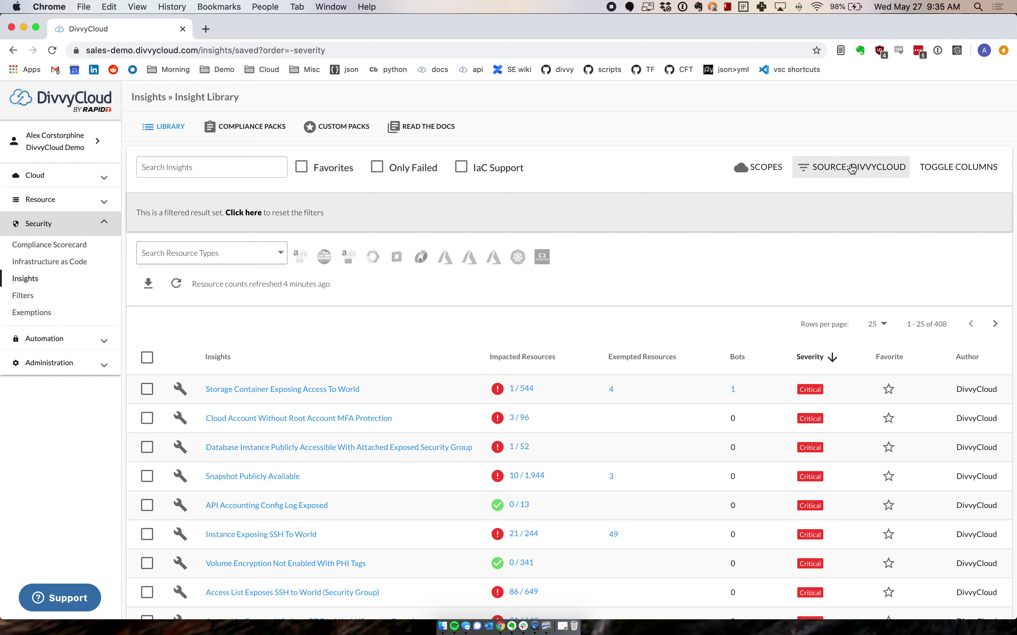
{"action": "left_click", "coordinate": [850, 169]}
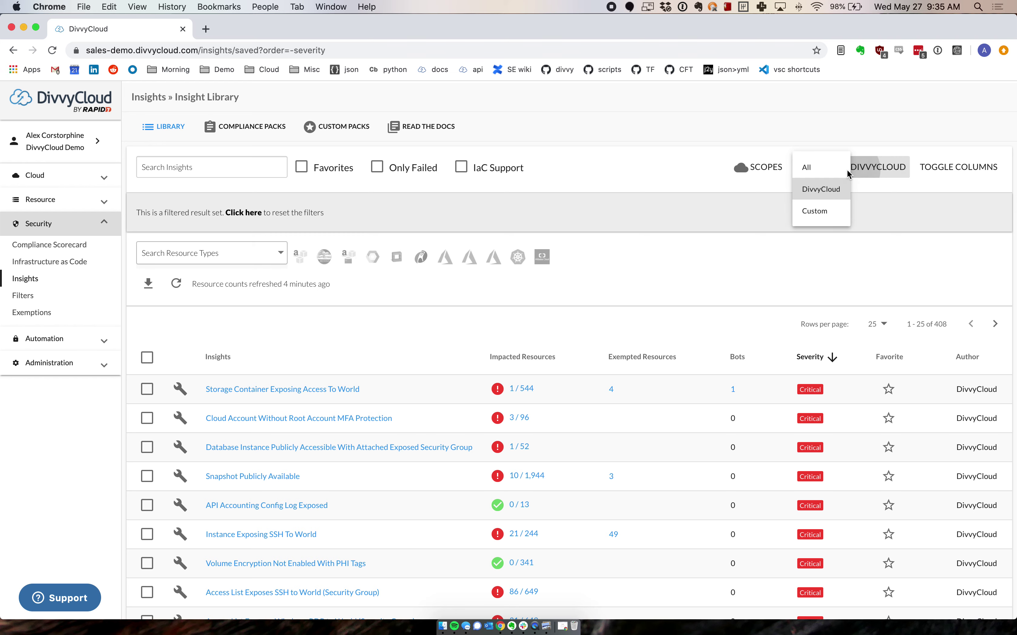
{"action": "left_click", "coordinate": [824, 215]}
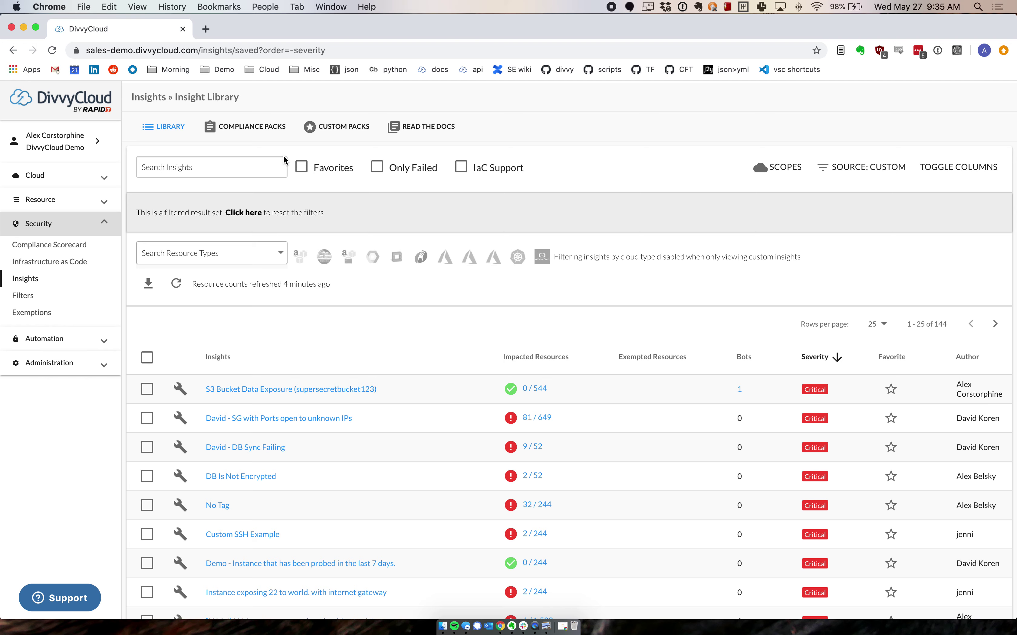
Step: Look through the available compliance packs for cloud infrastructure
{"action": "left_click", "coordinate": [256, 128]}
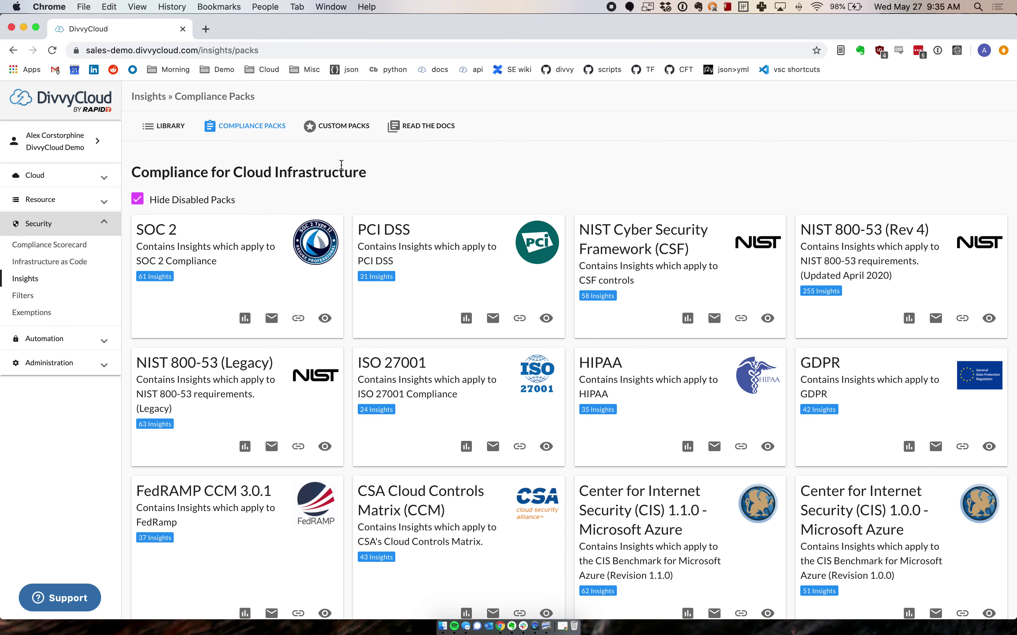
{"action": "scroll", "coordinate": [344, 163], "scroll_direction": "down", "scroll_amount": 2}
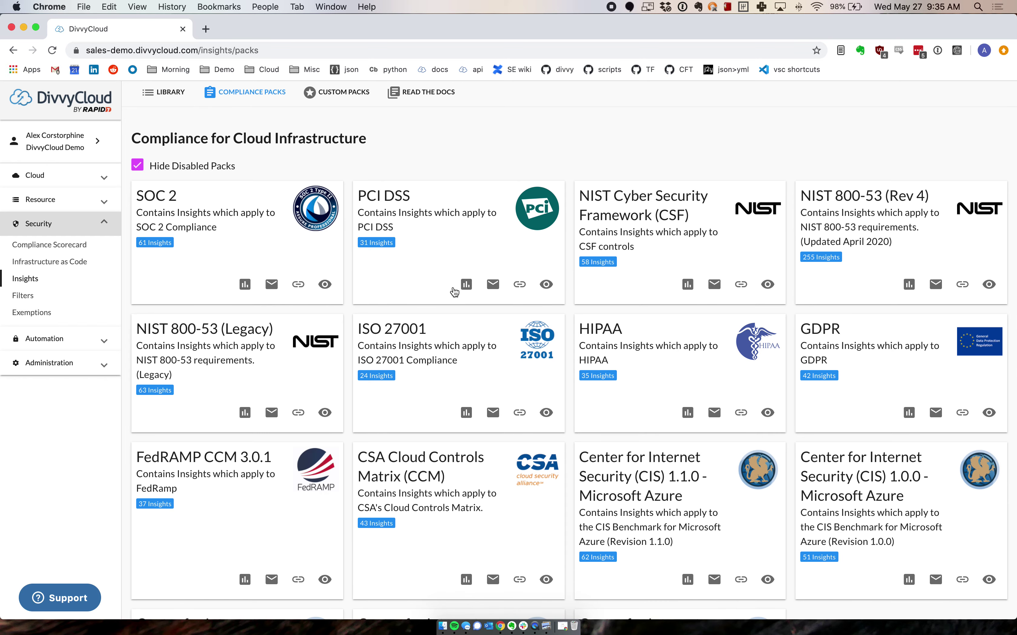
{"action": "scroll", "coordinate": [452, 334], "scroll_direction": "down", "scroll_amount": 3}
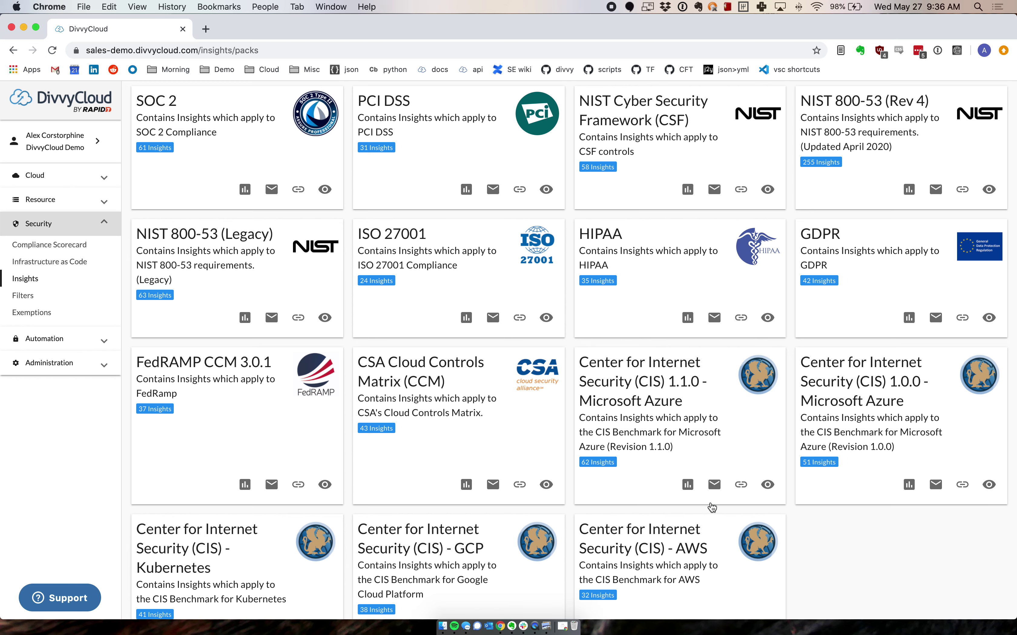
{"action": "scroll", "coordinate": [867, 561], "scroll_direction": "up", "scroll_amount": 3}
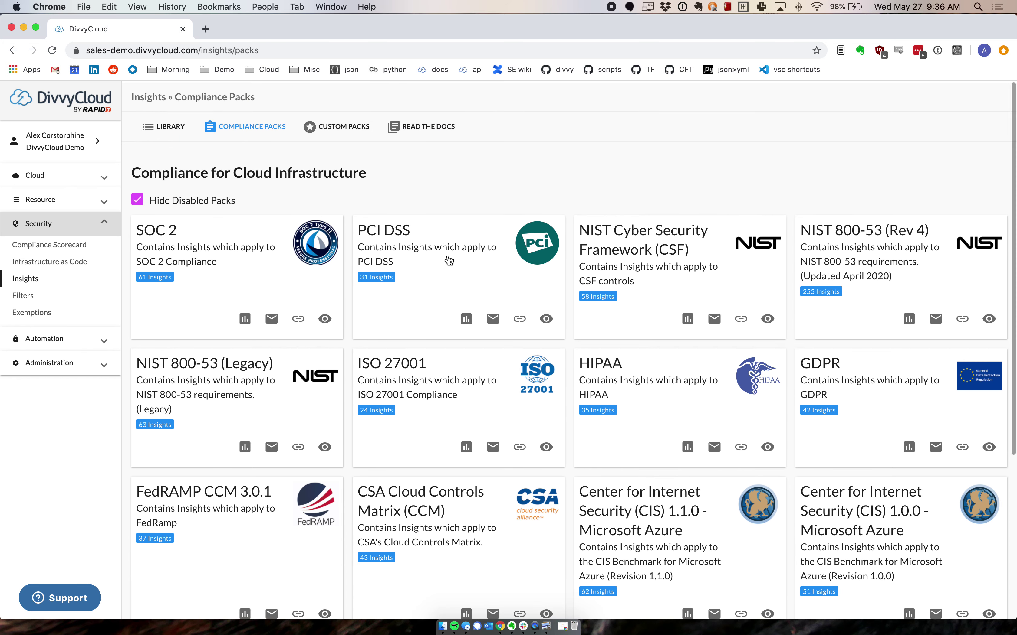
Step: Start a new custom insight pack named "ISO + Governance" with the description "27001 and best practices"
{"action": "left_click", "coordinate": [340, 137]}
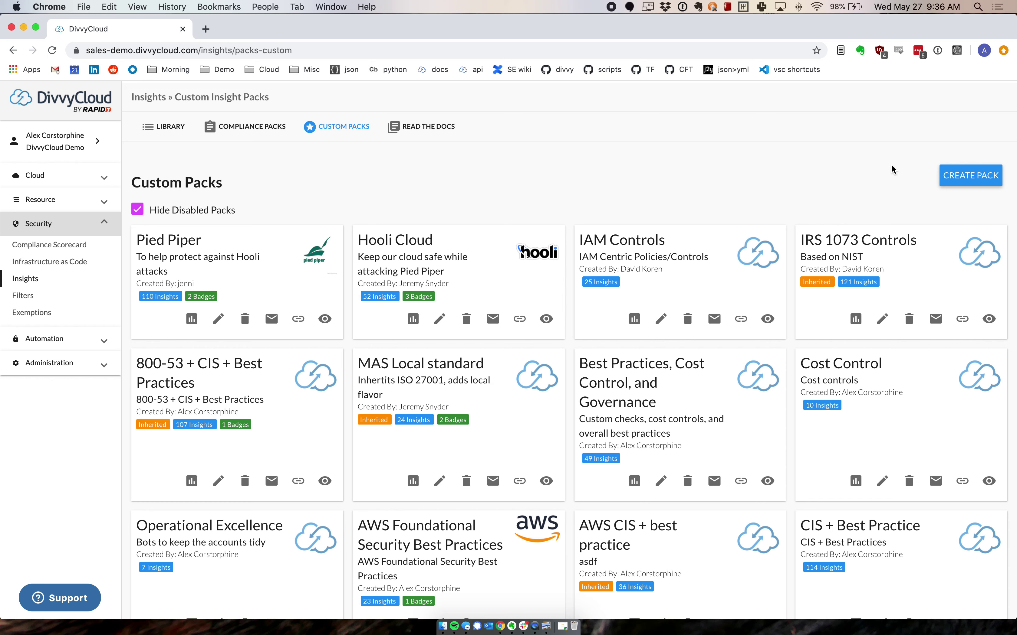
{"action": "left_click", "coordinate": [970, 178]}
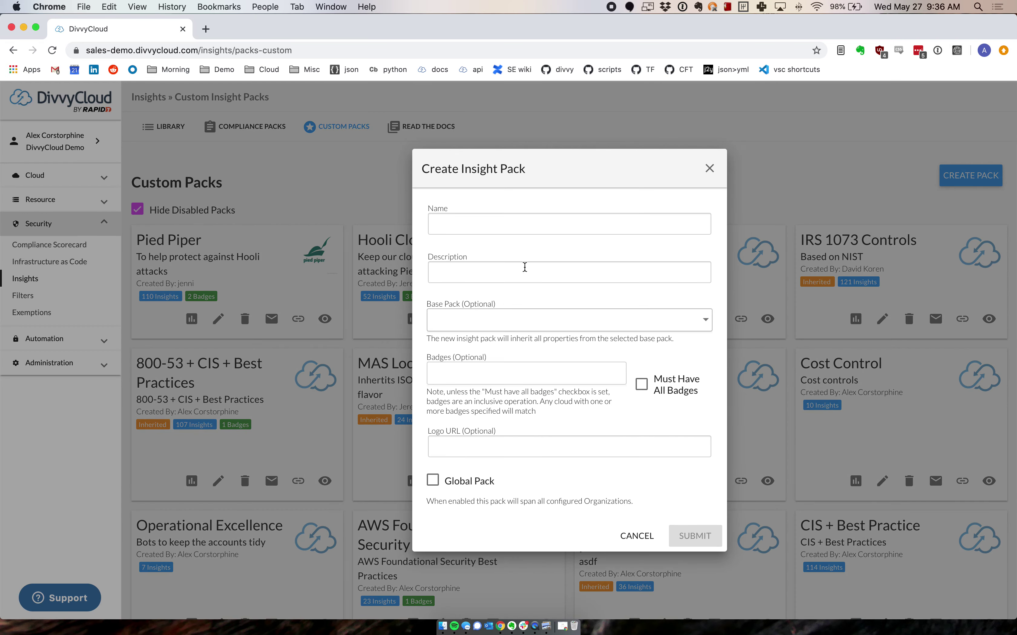
{"action": "left_click", "coordinate": [514, 228]}
{"action": "type", "text": "ISO + Governance"}
{"action": "left_click", "coordinate": [496, 272]}
{"action": "type", "text": "27001 abd bve"}
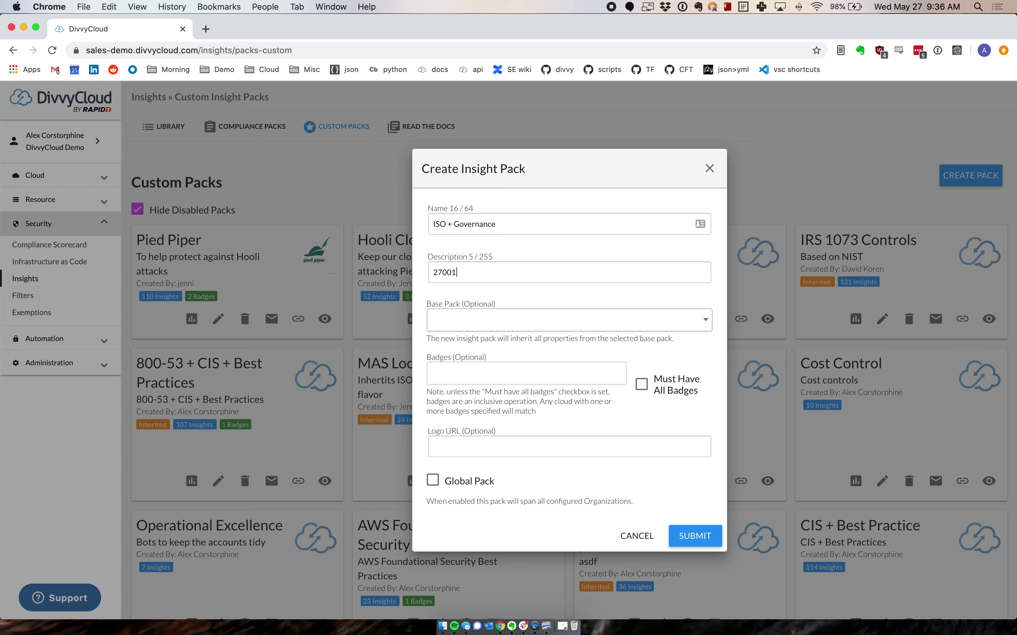
{"action": "key", "text": "BackSpace"}
{"action": "key", "text": "BackSpace"}
{"action": "key", "text": "BackSpace"}
{"action": "key", "text": "BackSpace"}
{"action": "key", "text": "BackSpace"}
{"action": "key", "text": "BackSpace"}
{"action": "type", "text": "nd best practices"}
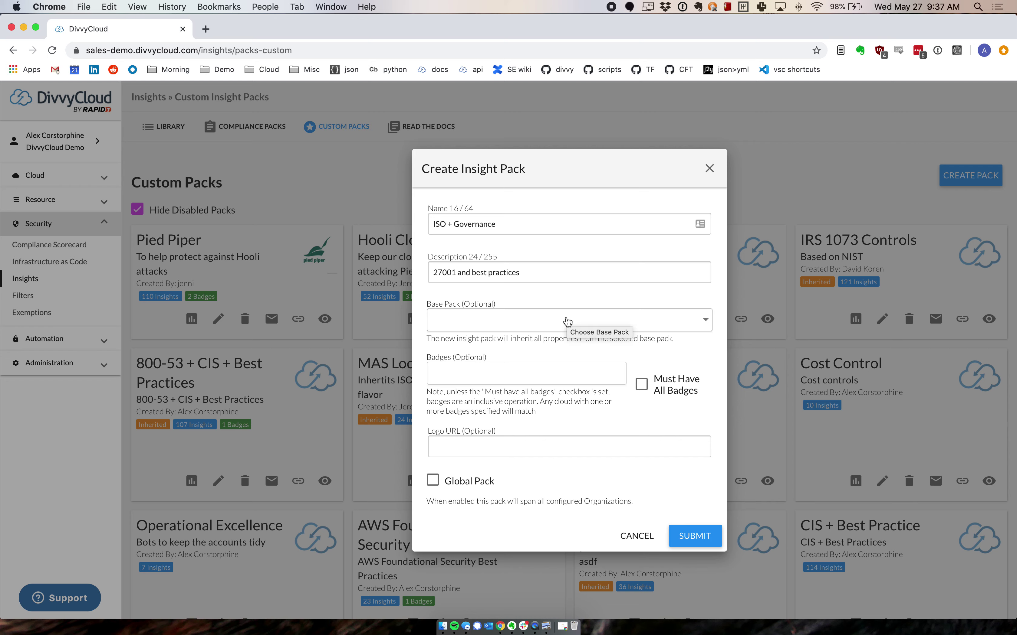
Step: Choose ISO 27001 as the base pack and submit the new insight pack
{"action": "left_click", "coordinate": [567, 322]}
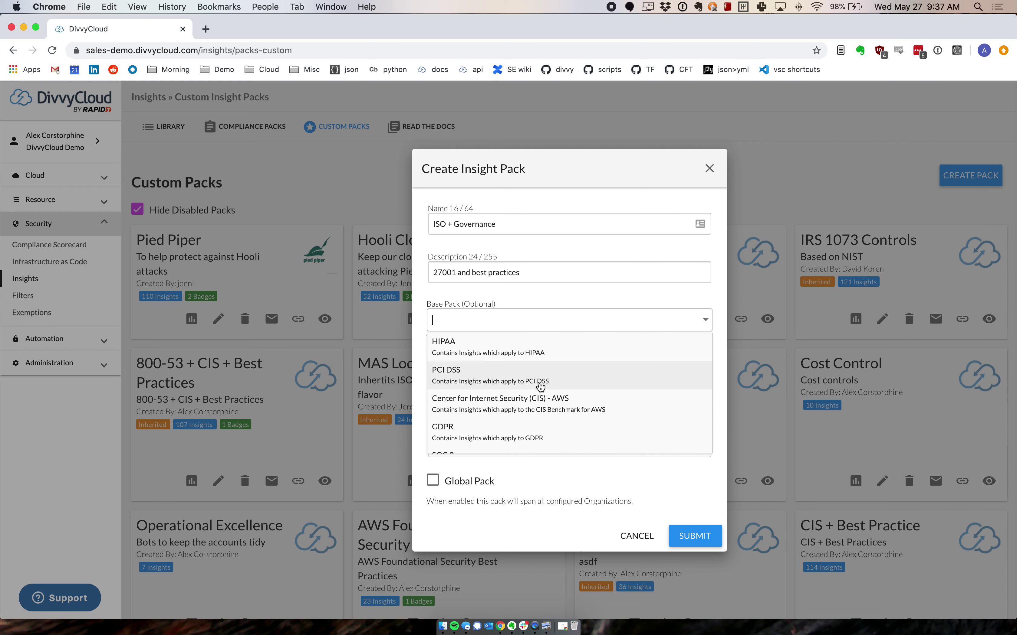
{"action": "scroll", "coordinate": [540, 386], "scroll_direction": "down", "scroll_amount": 3}
{"action": "scroll", "coordinate": [540, 386], "scroll_direction": "down", "scroll_amount": 4}
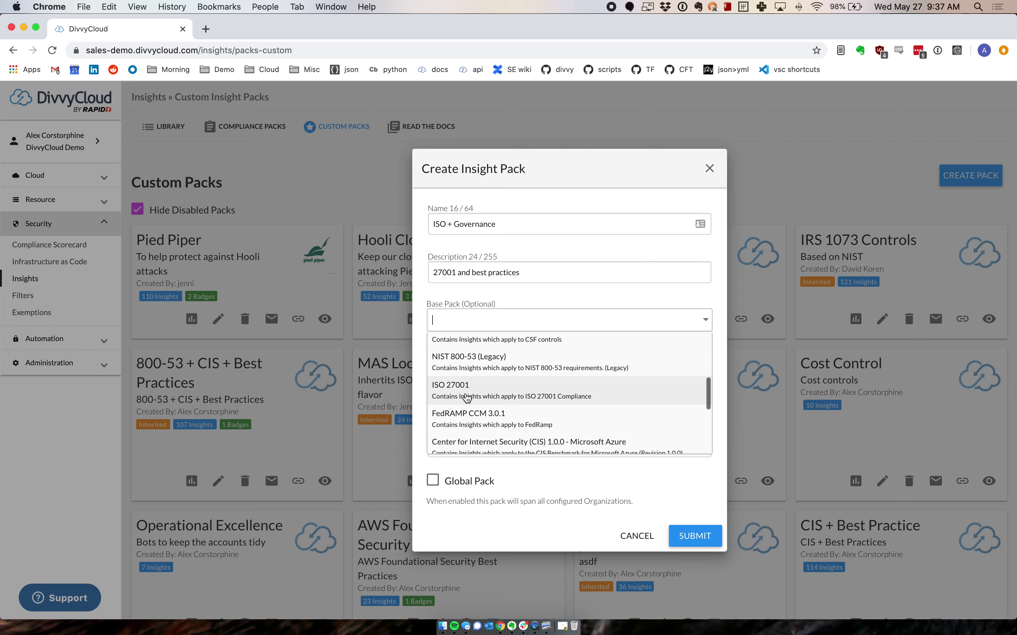
{"action": "left_click", "coordinate": [470, 397]}
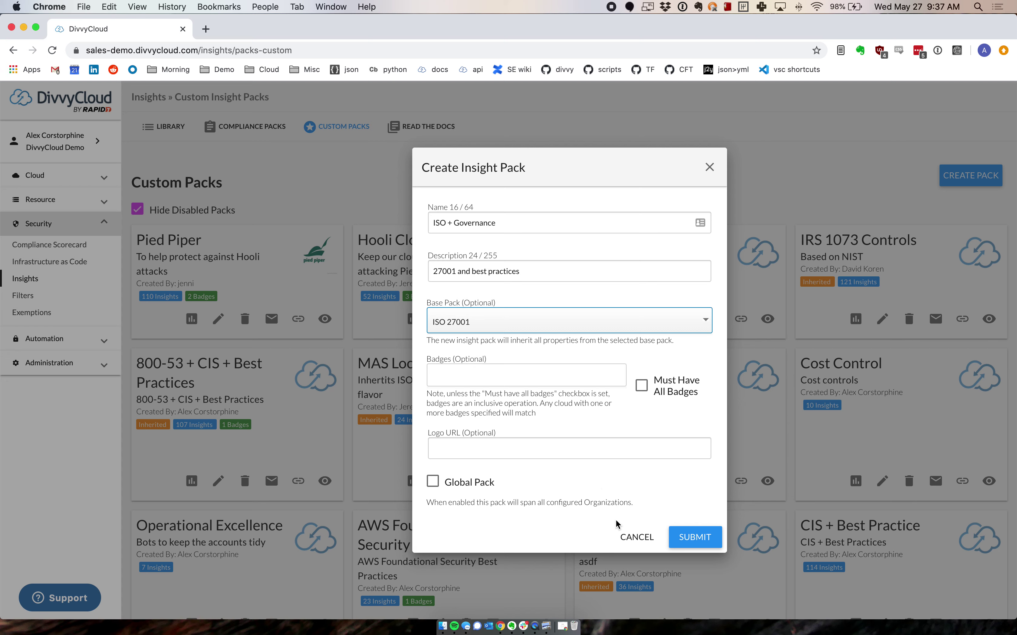
{"action": "left_click_drag", "start_coordinate": [584, 504], "coordinate": [651, 508]}
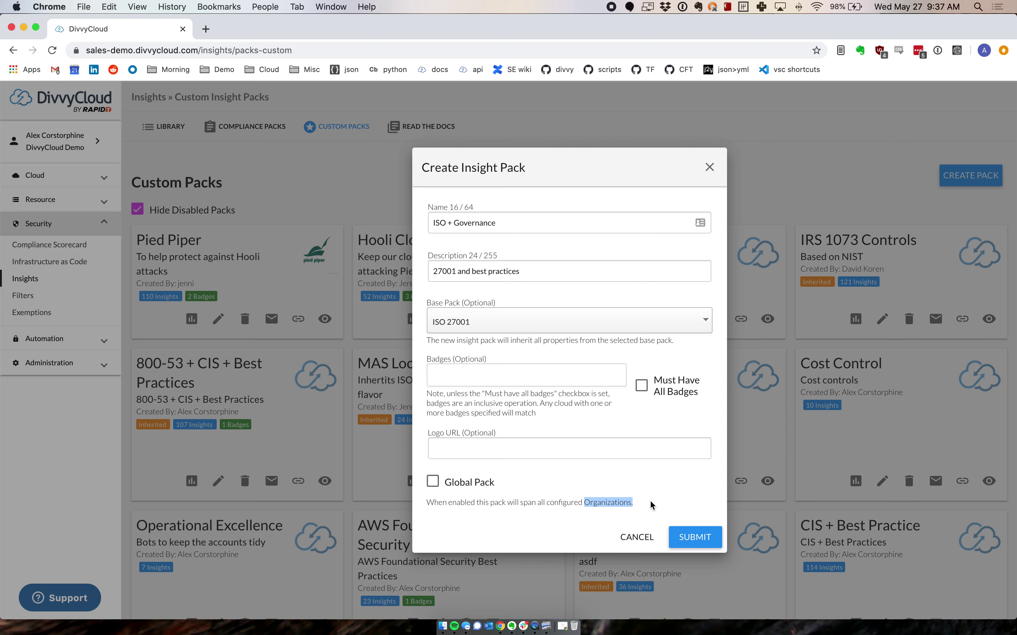
{"action": "left_click", "coordinate": [670, 497]}
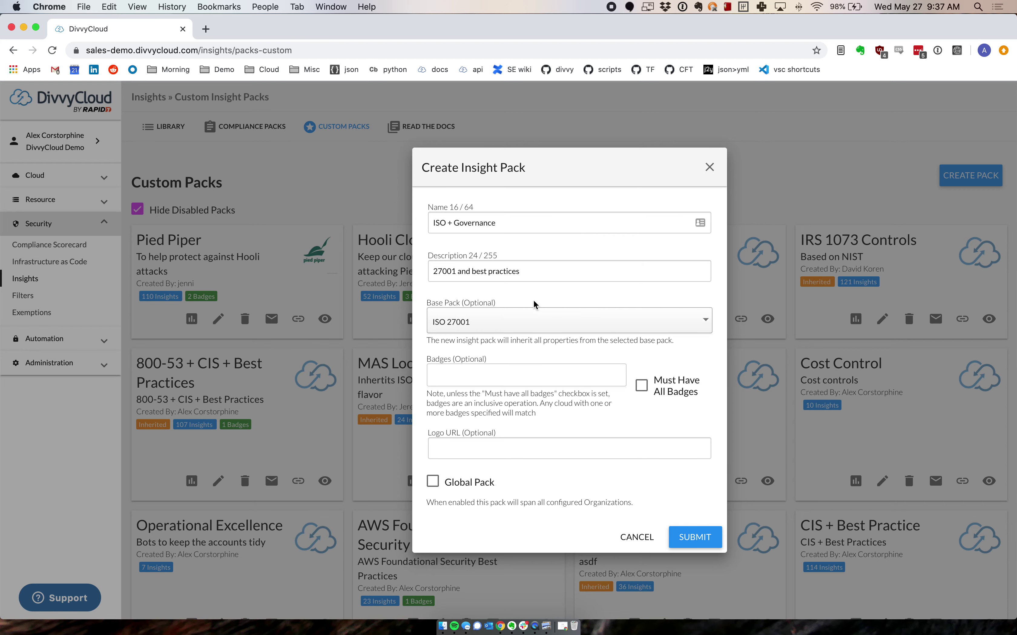
{"action": "left_click", "coordinate": [694, 539]}
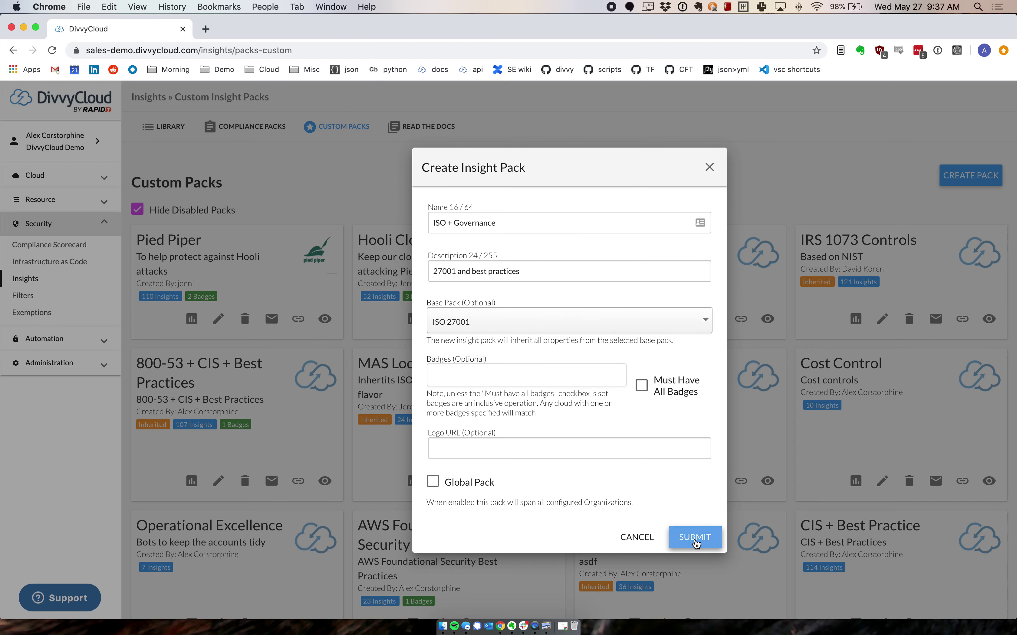
{"action": "scroll", "coordinate": [699, 518], "scroll_direction": "down", "scroll_amount": 5}
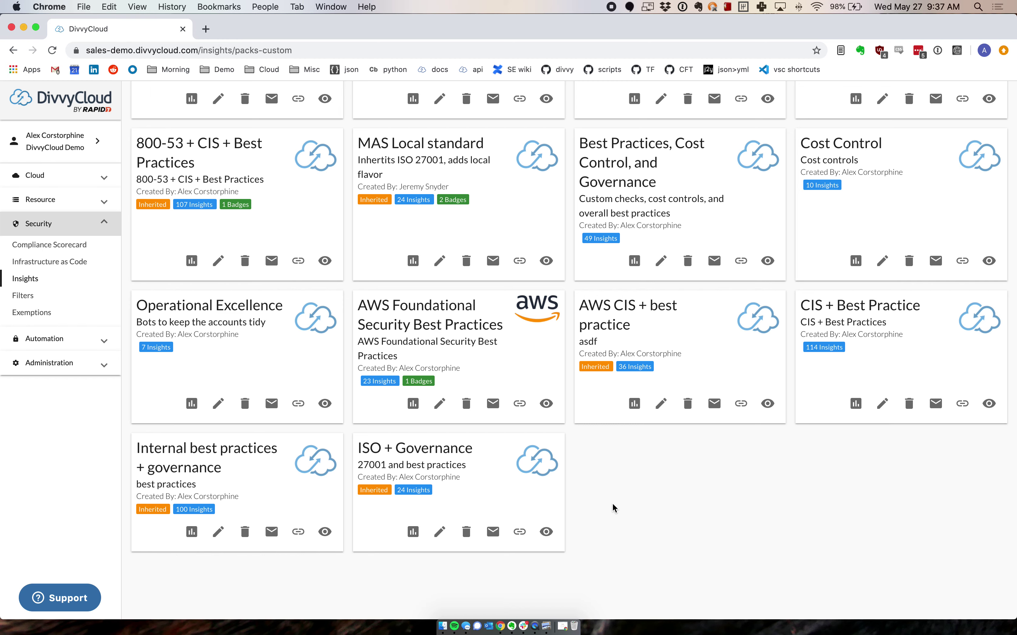
Step: Filter the insight library to custom-source insights and search it for "datab"
{"action": "scroll", "coordinate": [599, 506], "scroll_direction": "up", "scroll_amount": 1}
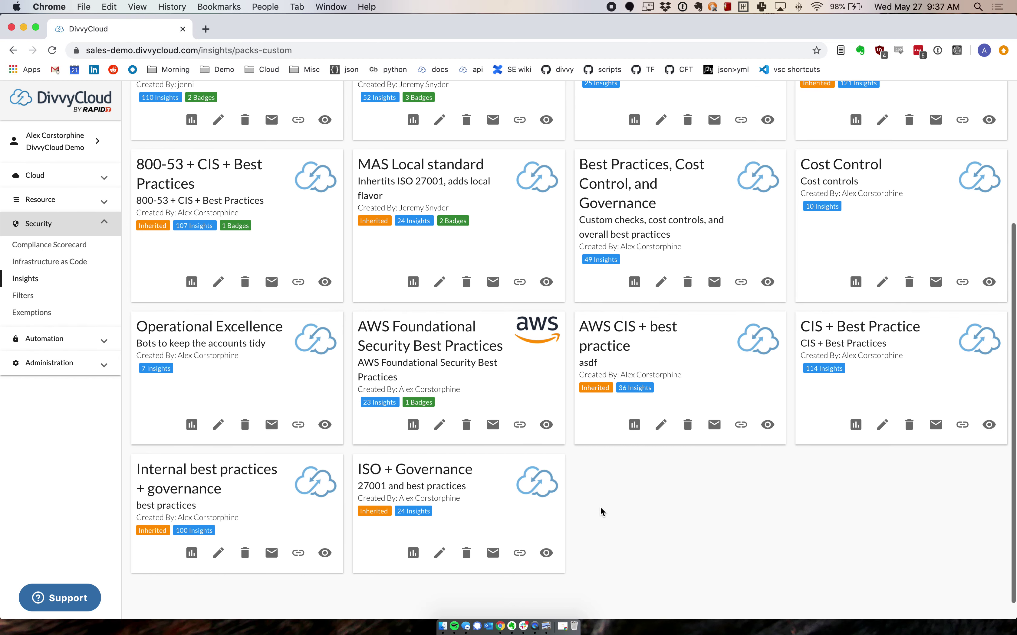
{"action": "scroll", "coordinate": [599, 507], "scroll_direction": "up", "scroll_amount": 5}
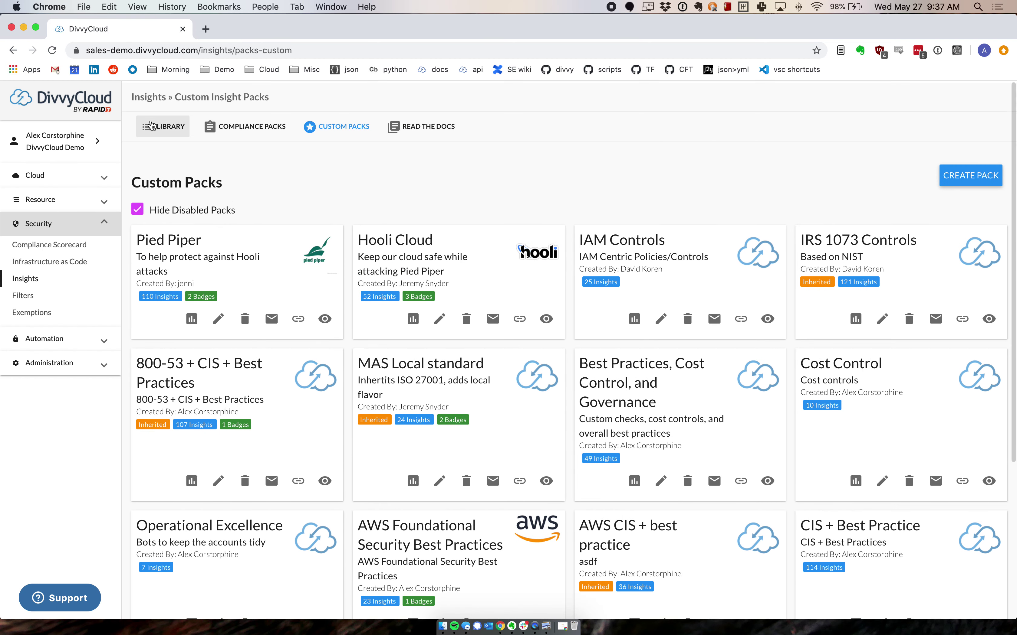
{"action": "left_click", "coordinate": [159, 128]}
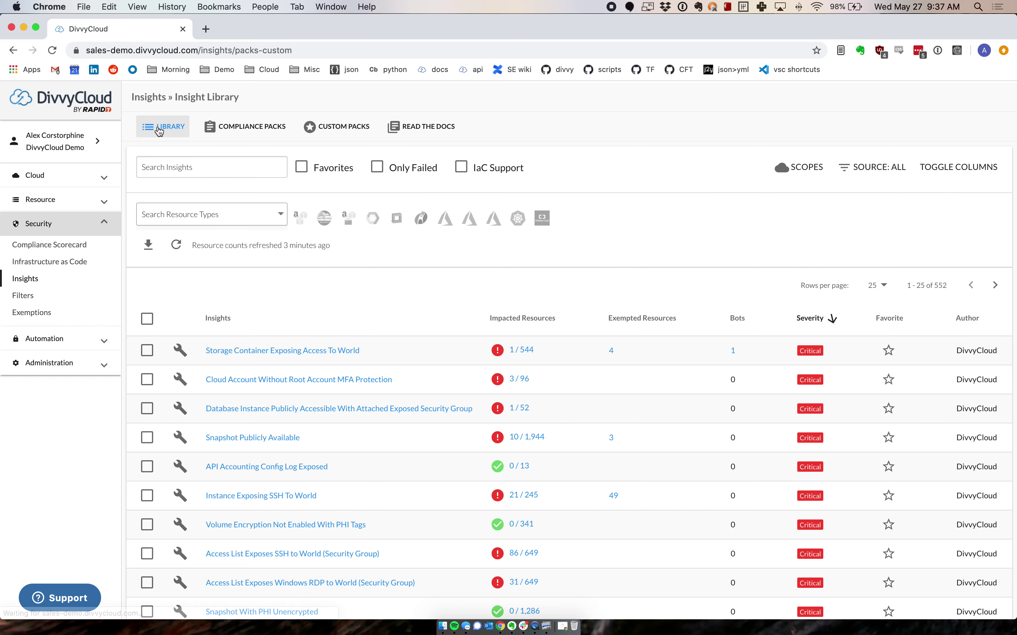
{"action": "left_click", "coordinate": [895, 180]}
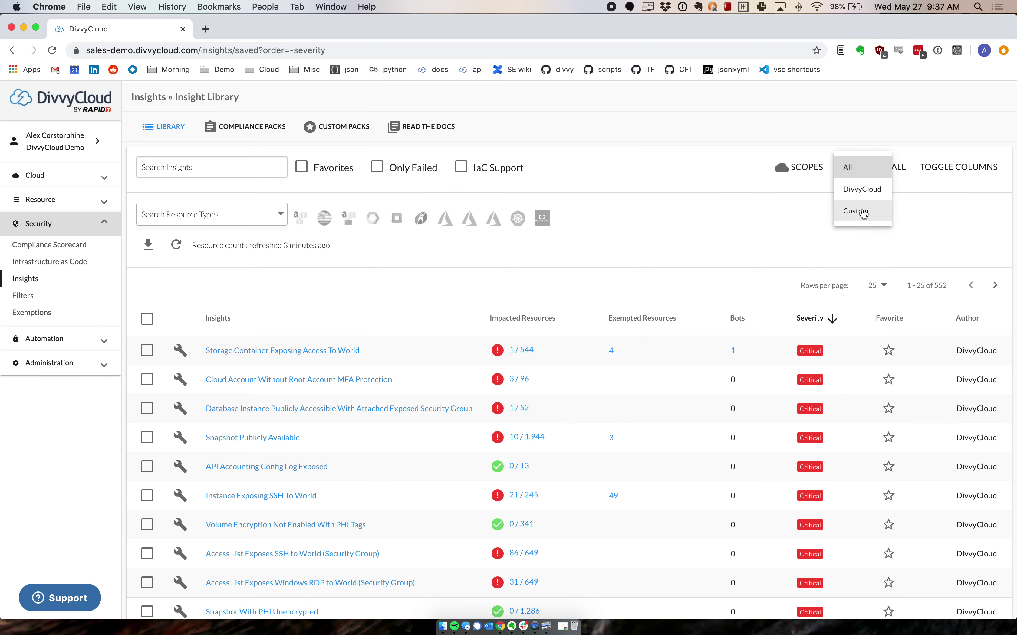
{"action": "left_click", "coordinate": [864, 214]}
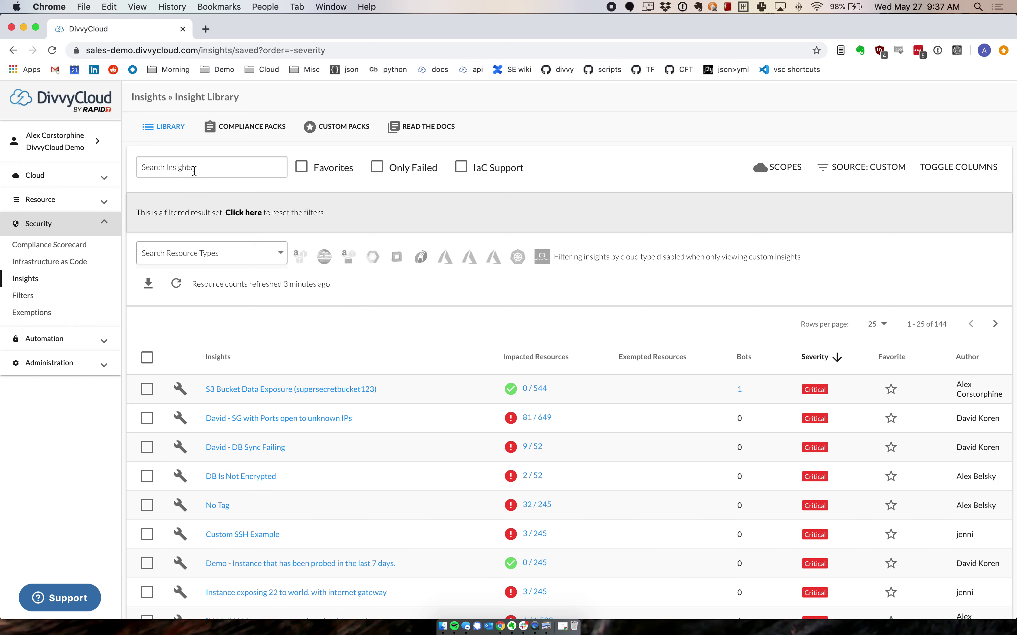
{"action": "type", "text": "datab"}
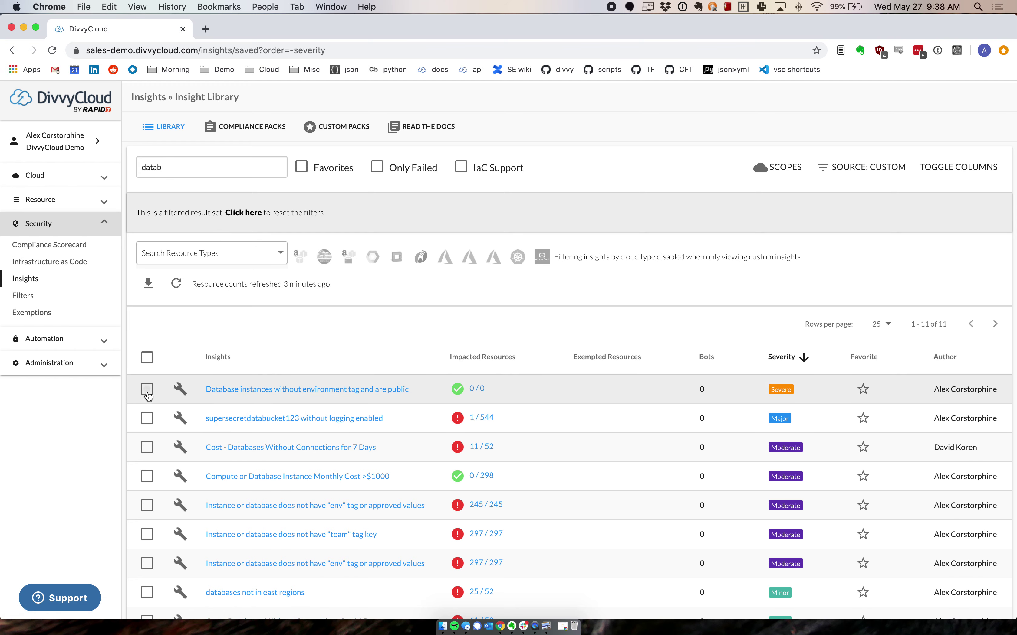
Step: Add the first six insights in the filtered list to the ISO + Governance pack
{"action": "left_click", "coordinate": [147, 395]}
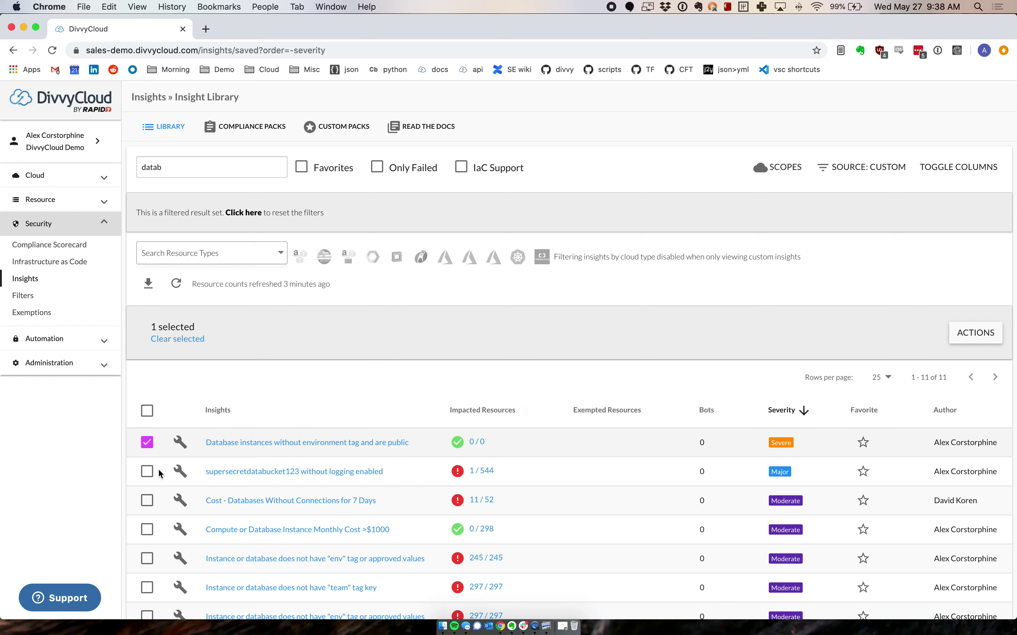
{"action": "left_click", "coordinate": [147, 471]}
{"action": "left_click", "coordinate": [147, 501]}
{"action": "left_click", "coordinate": [147, 530]}
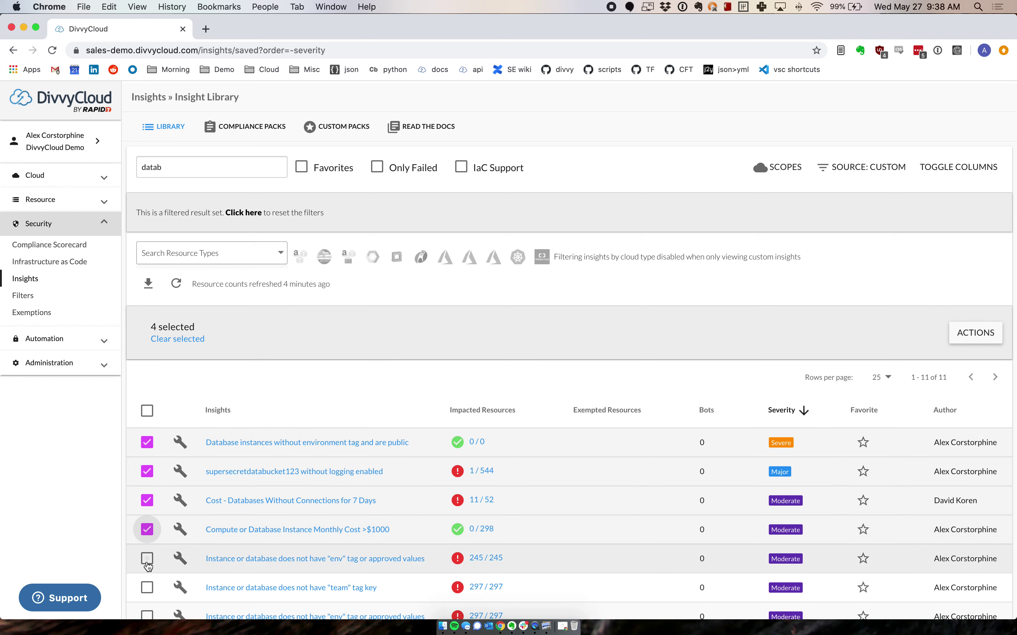
{"action": "left_click", "coordinate": [147, 558]}
{"action": "left_click", "coordinate": [147, 587]}
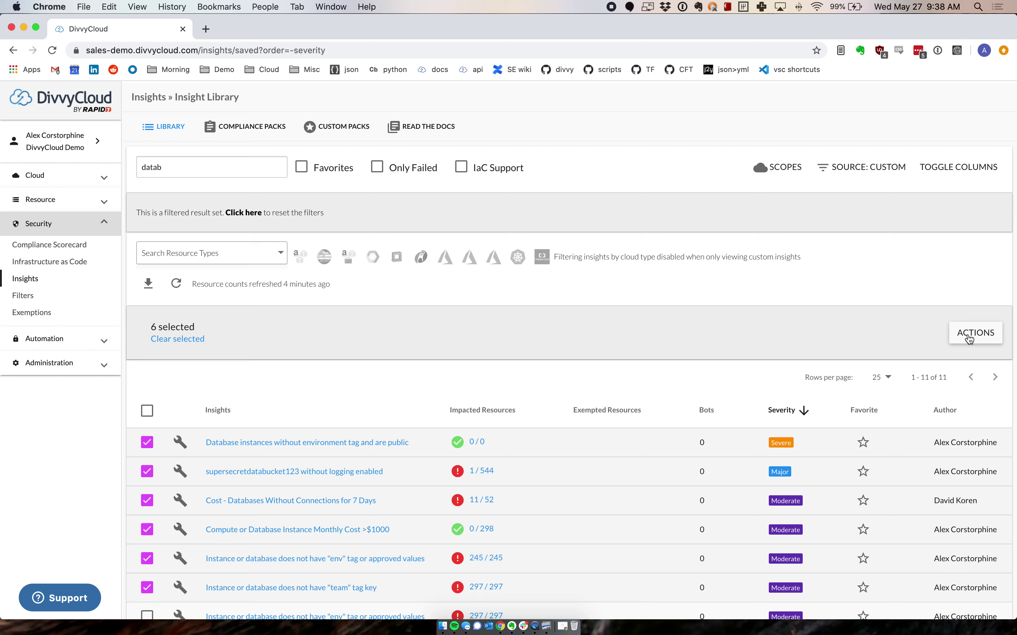
{"action": "left_click", "coordinate": [969, 339]}
{"action": "left_click", "coordinate": [969, 339]}
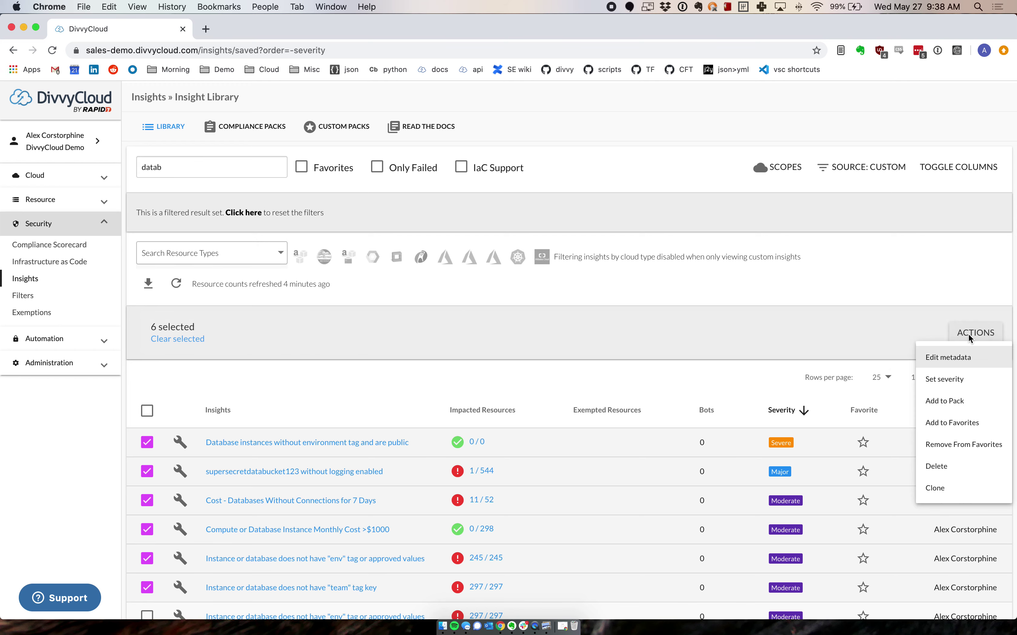
{"action": "left_click", "coordinate": [970, 403]}
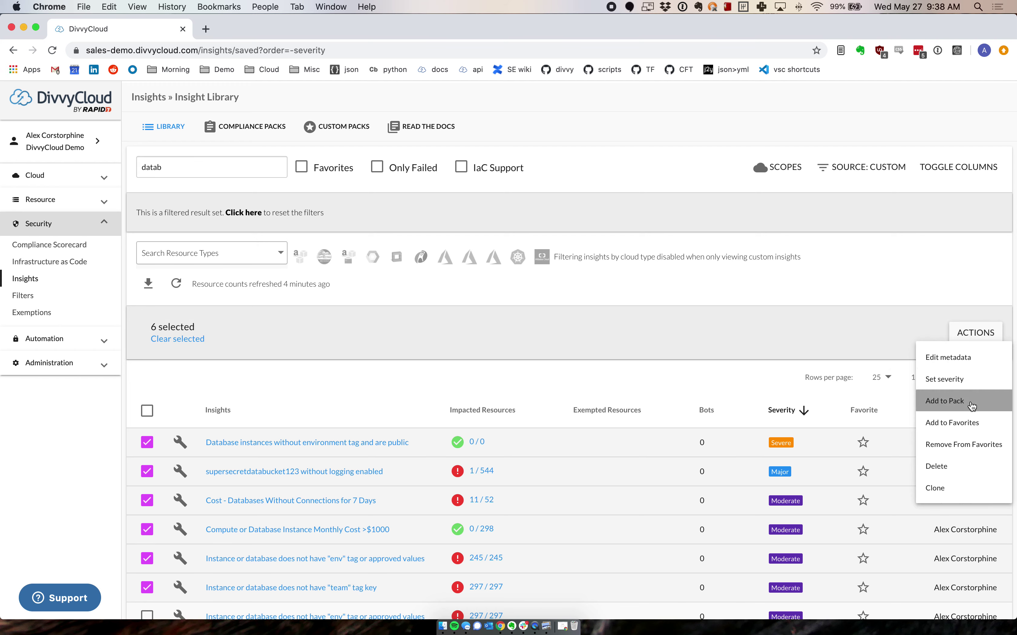
{"action": "scroll", "coordinate": [576, 364], "scroll_direction": "down", "scroll_amount": 5}
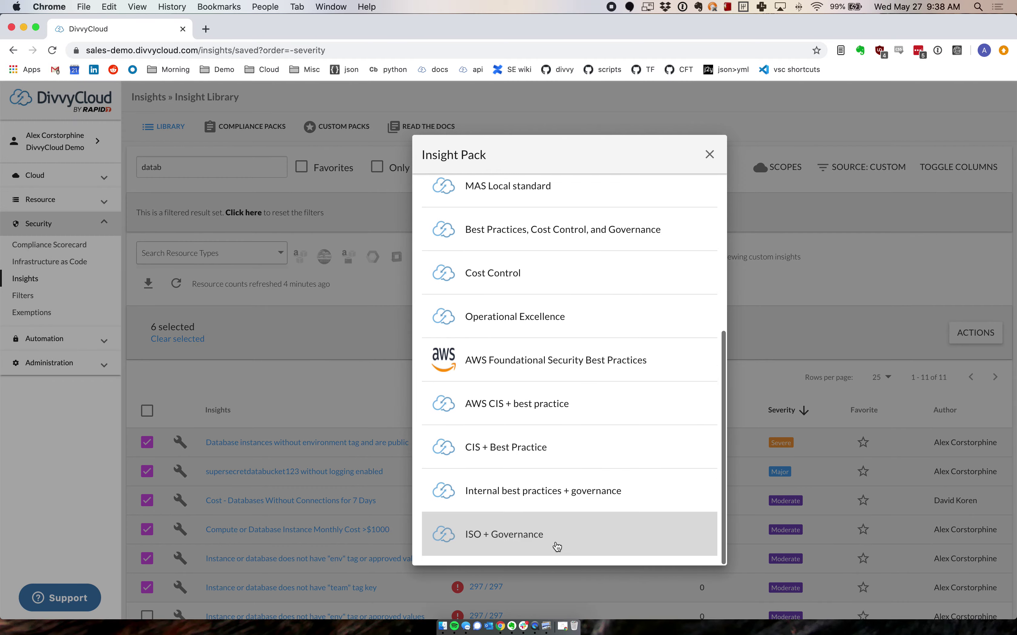
{"action": "left_click", "coordinate": [565, 542]}
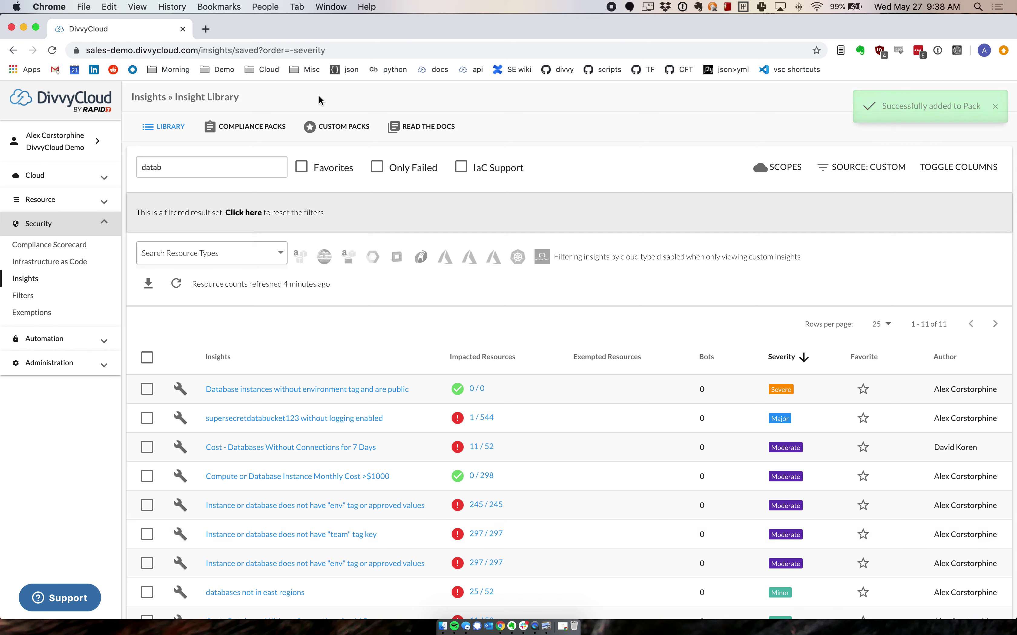
Step: Check the ISO + Governance pack's insight count among the custom packs
{"action": "left_click", "coordinate": [338, 126]}
{"action": "scroll", "coordinate": [483, 336], "scroll_direction": "down", "scroll_amount": 5}
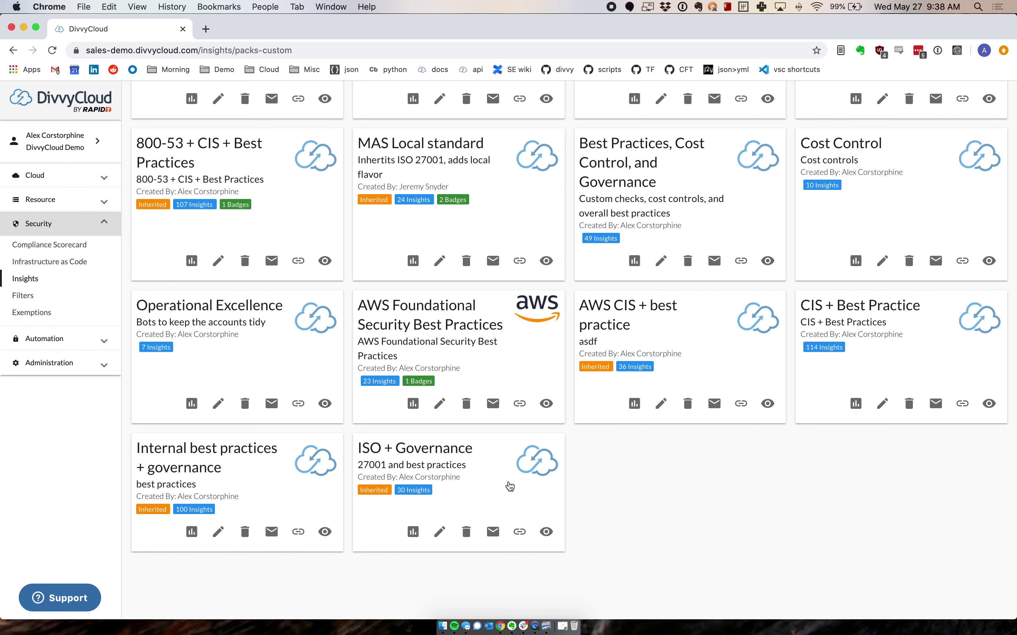
{"action": "scroll", "coordinate": [506, 491], "scroll_direction": "up", "scroll_amount": 1}
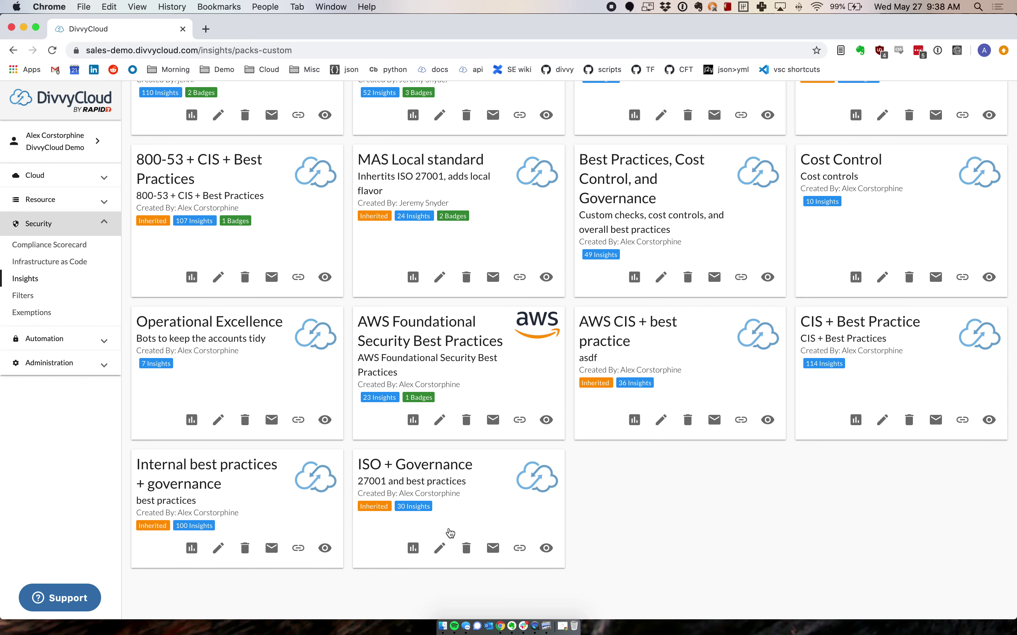
{"action": "scroll", "coordinate": [424, 516], "scroll_direction": "up", "scroll_amount": 2}
{"action": "scroll", "coordinate": [424, 516], "scroll_direction": "up", "scroll_amount": 2}
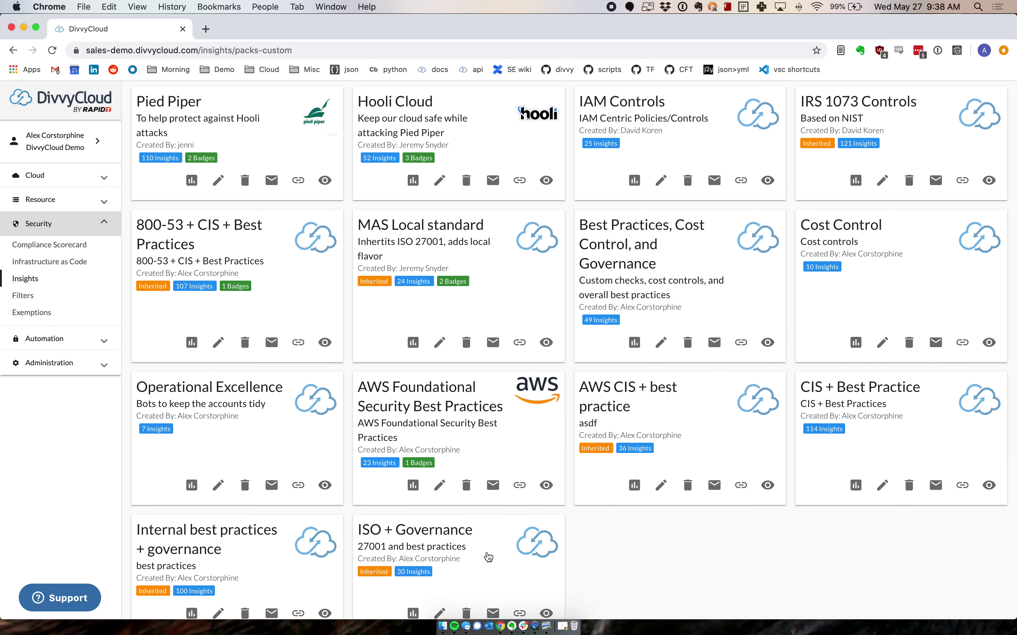
Step: Open the PCI DSS compliance pack to list its insights
{"action": "scroll", "coordinate": [488, 558], "scroll_direction": "up", "scroll_amount": 5}
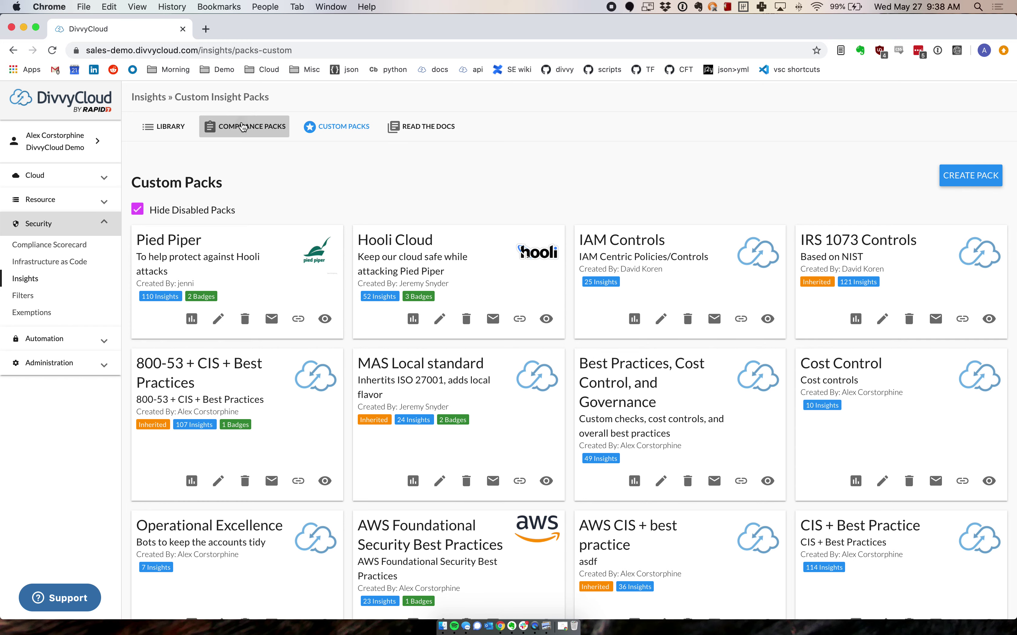
{"action": "left_click", "coordinate": [243, 127]}
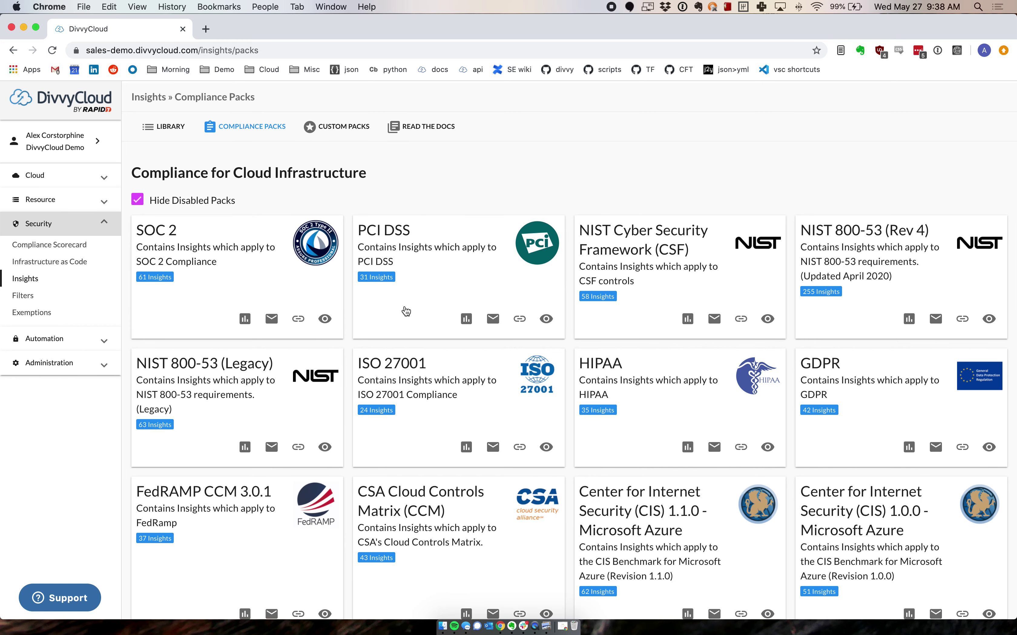
{"action": "left_click", "coordinate": [455, 264]}
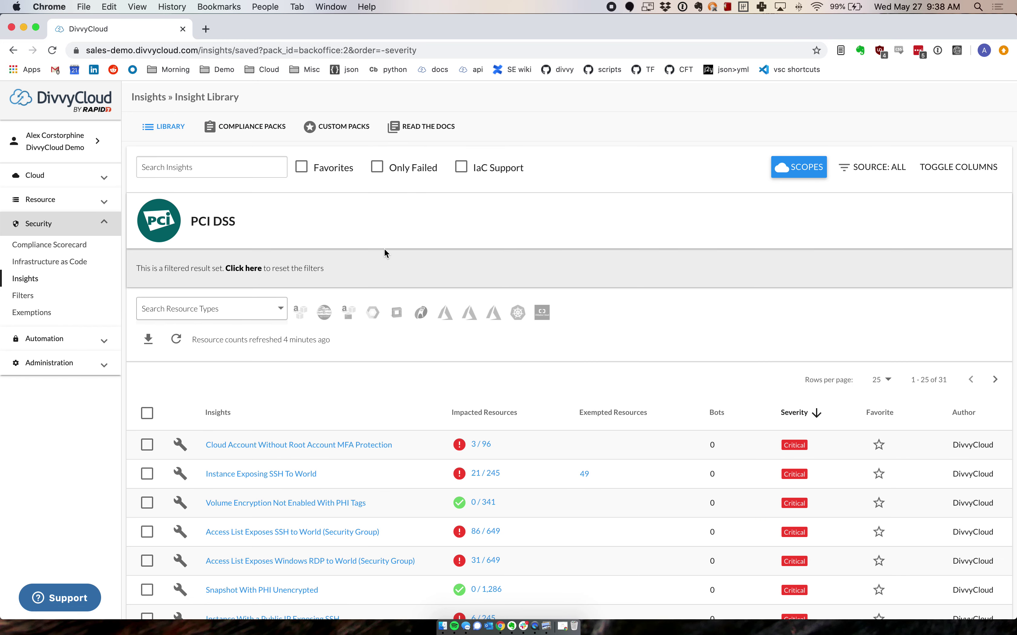
Step: Set the PCI DSS insight list to show 100 rows per page, with no insights selected
{"action": "left_click", "coordinate": [147, 413]}
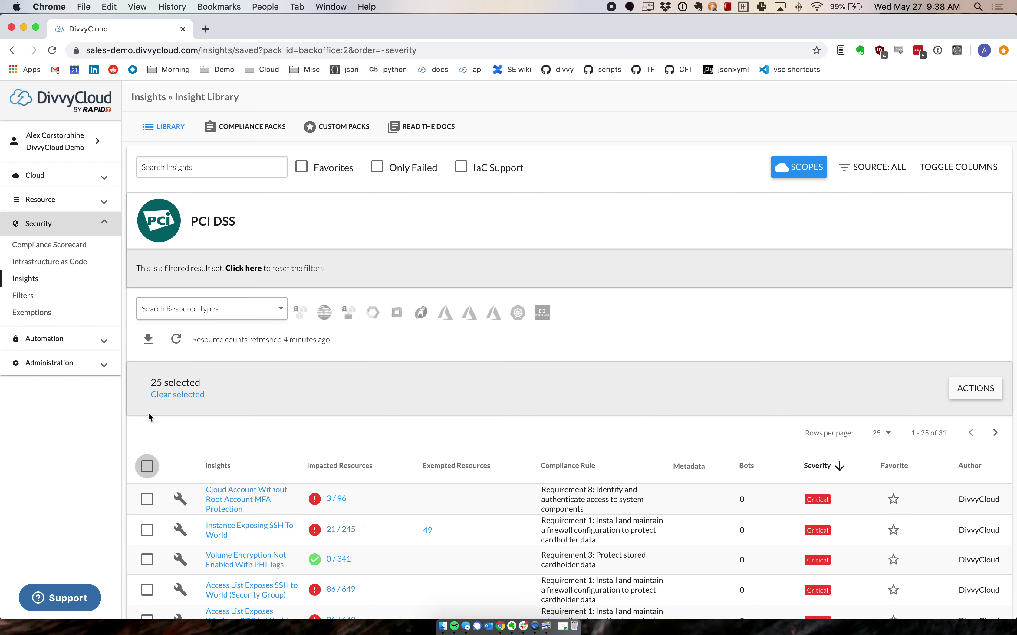
{"action": "left_click", "coordinate": [185, 395]}
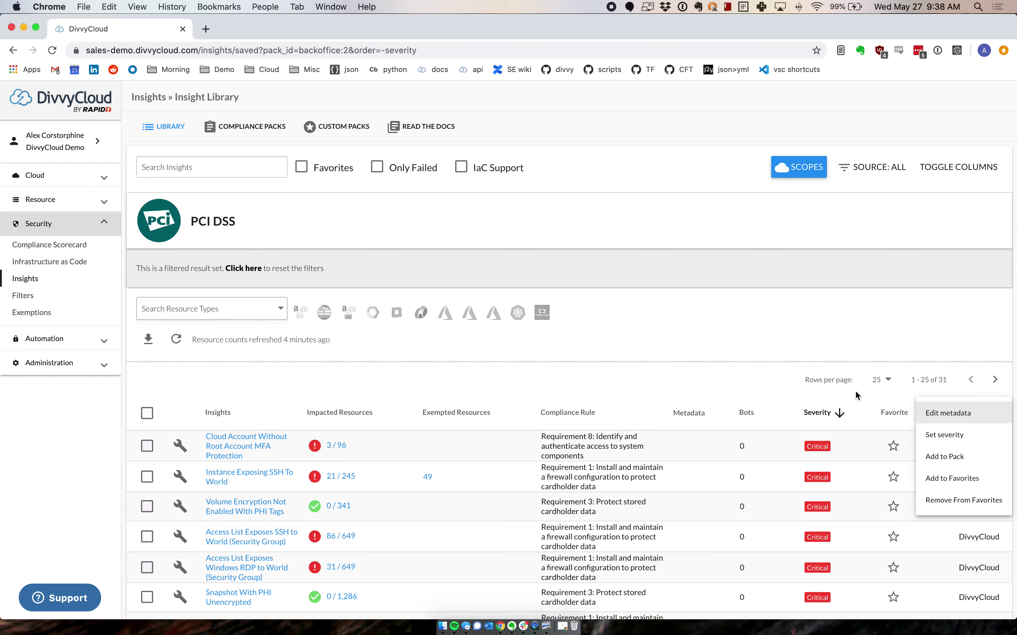
{"action": "left_click", "coordinate": [882, 381]}
{"action": "left_click", "coordinate": [881, 380]}
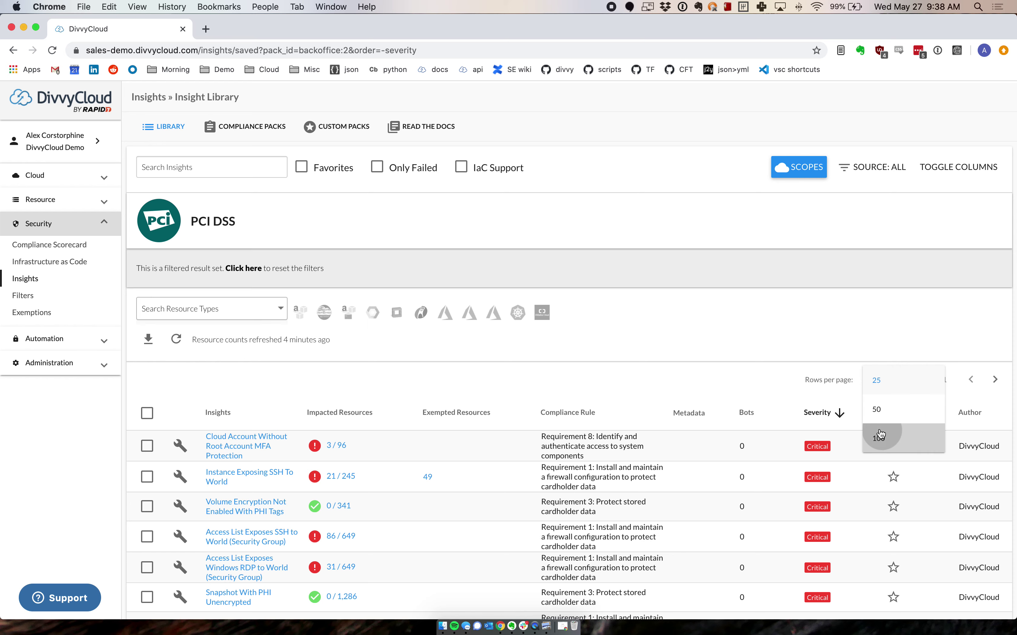
{"action": "left_click", "coordinate": [880, 435]}
Step: Select all listed PCI DSS insights and add them to the ISO + Governance pack
{"action": "left_click", "coordinate": [147, 413]}
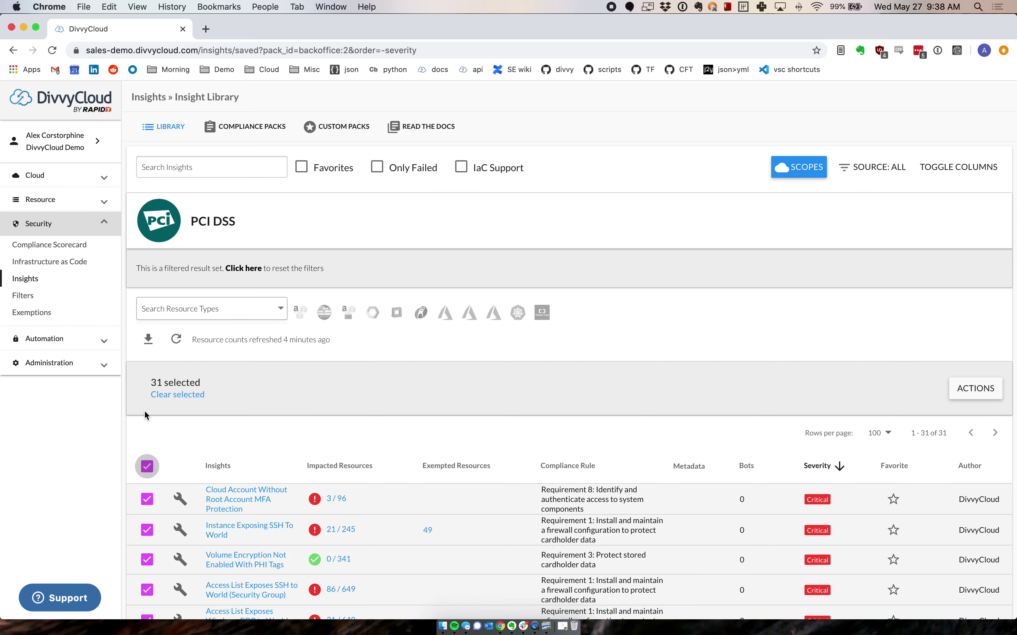
{"action": "left_click", "coordinate": [974, 389]}
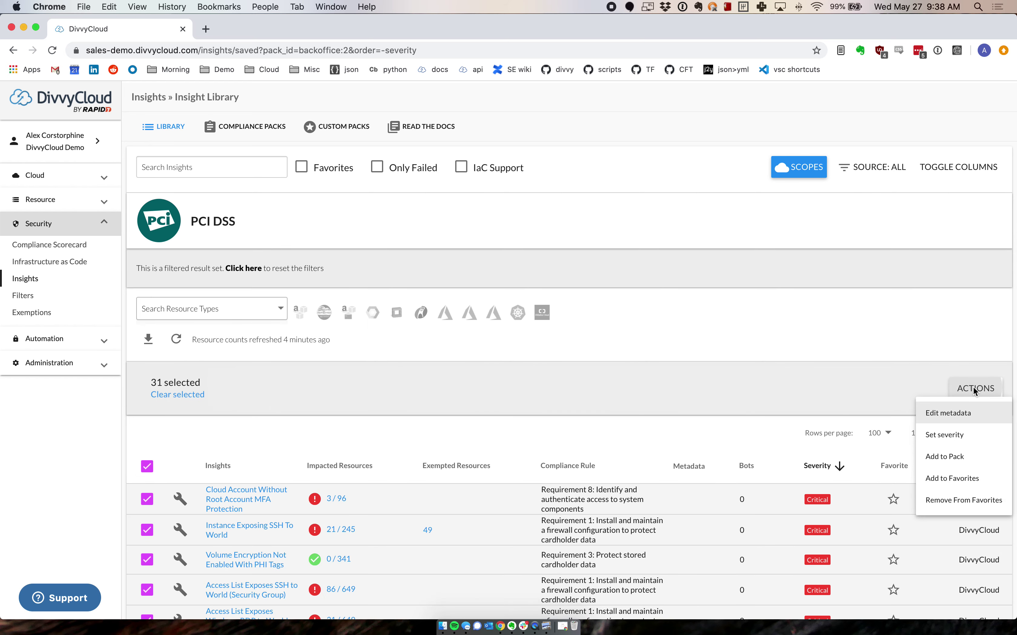
{"action": "left_click", "coordinate": [950, 457]}
{"action": "scroll", "coordinate": [636, 420], "scroll_direction": "down", "scroll_amount": 6}
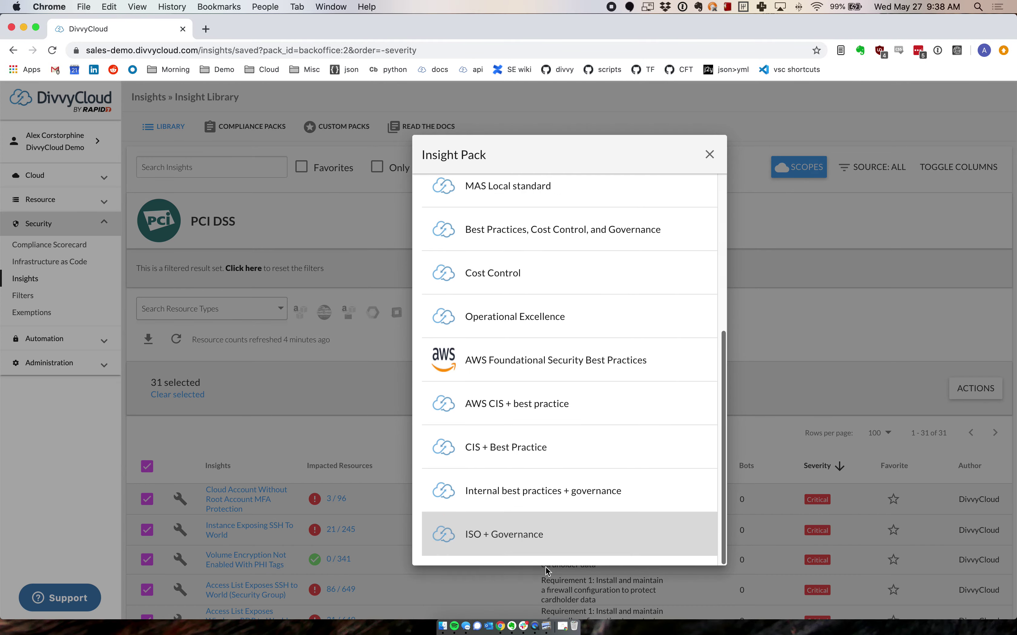
{"action": "left_click", "coordinate": [543, 546]}
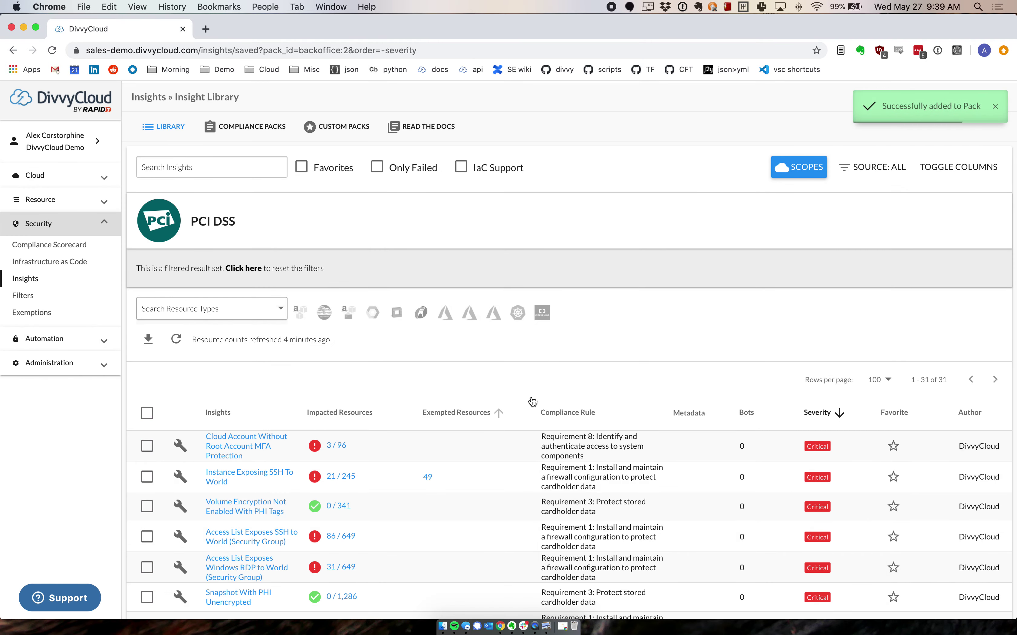